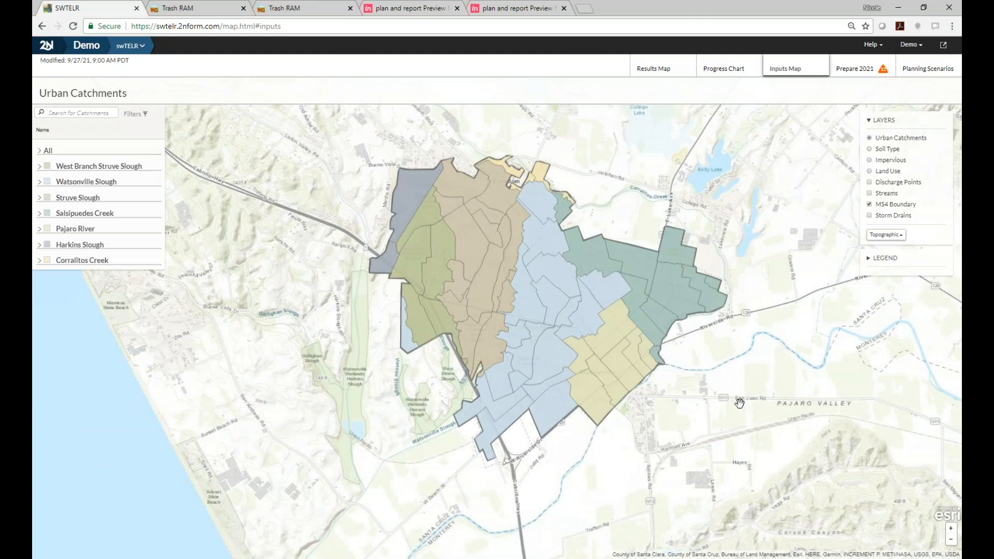
# Isolate the Watsonville Slough catchments on the map and collapse their list again
pyautogui.click(74, 182)
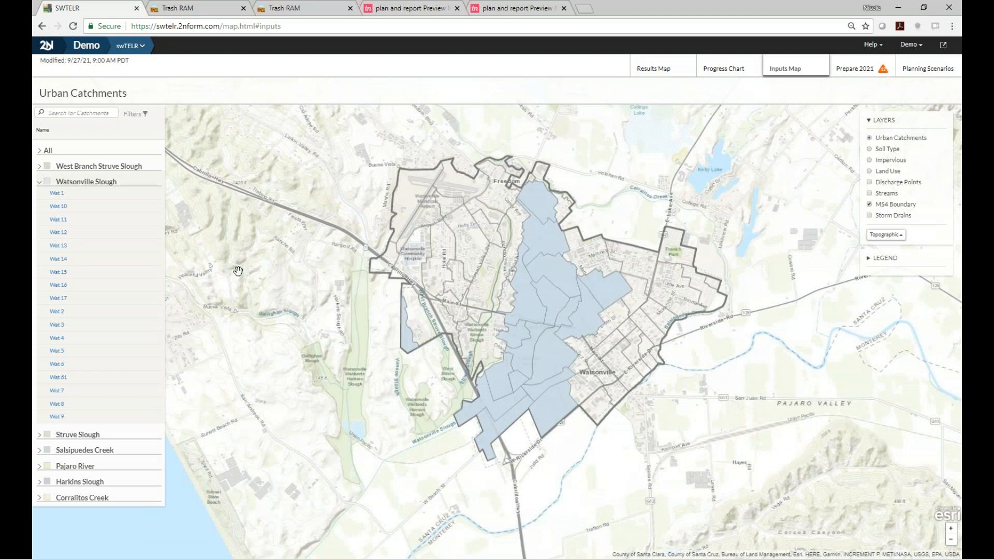
pyautogui.click(61, 184)
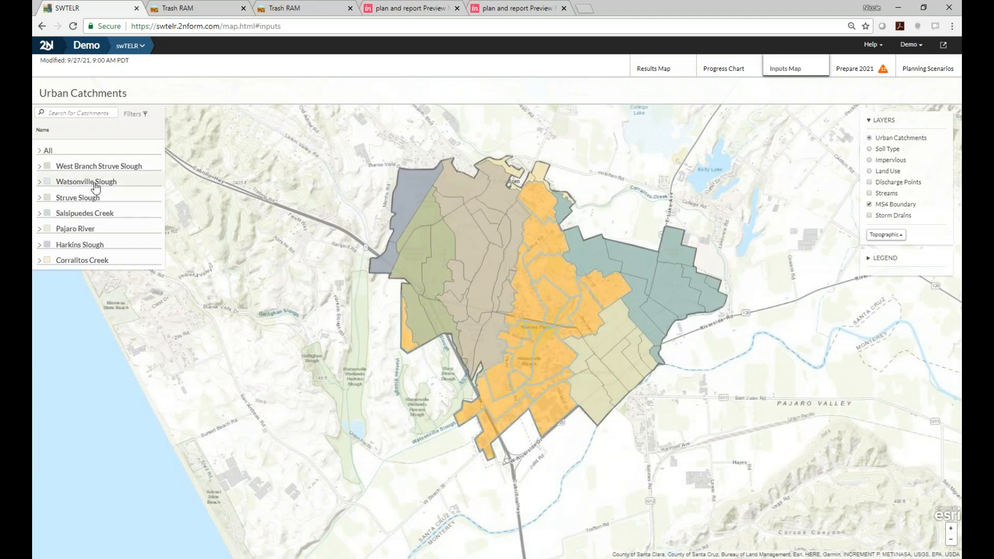
# Switch to the Trash RAM map sorted by receiving water, check the layer legend and show the Structural BMP Condition layer
pyautogui.click(202, 13)
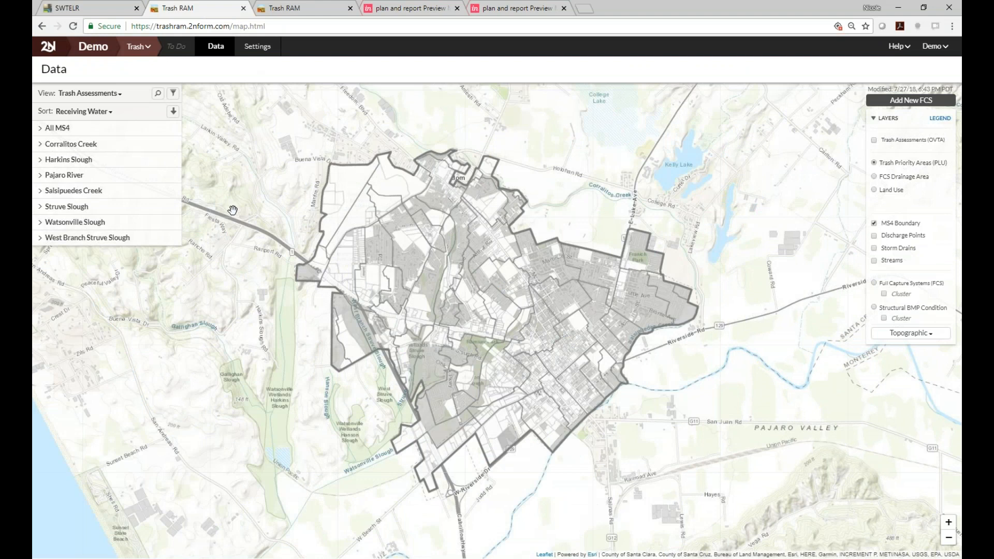
pyautogui.moveTo(233, 210); pyautogui.dragTo(240, 205)
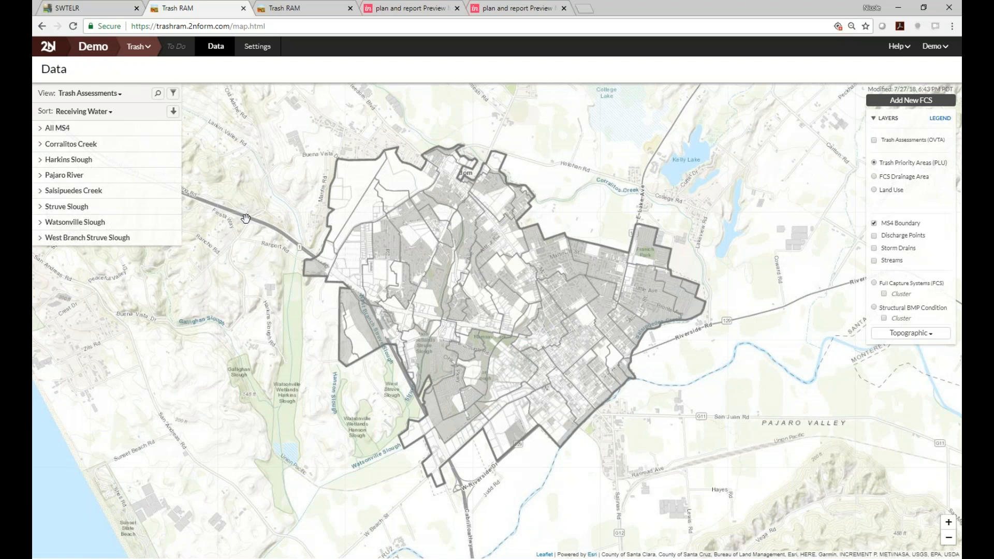
pyautogui.click(940, 119)
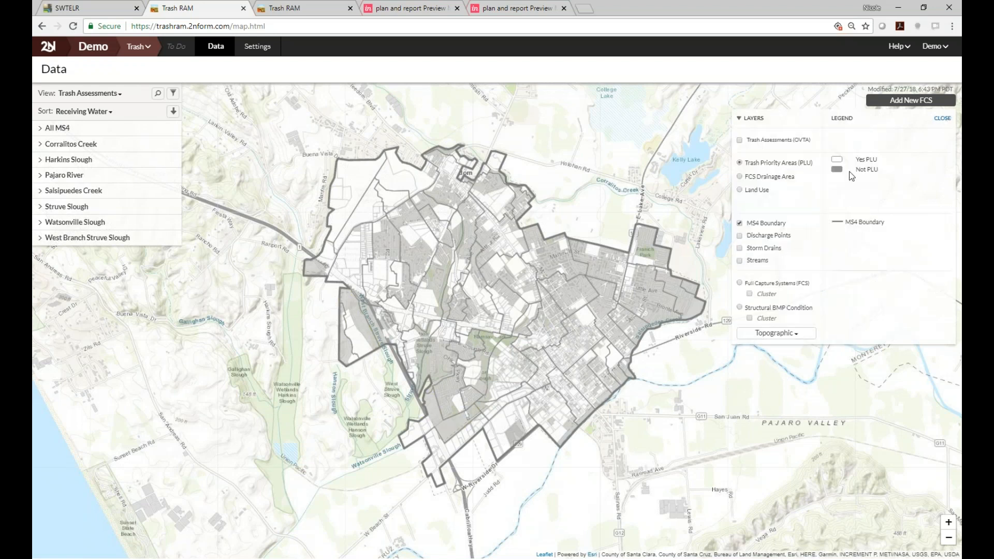
pyautogui.click(942, 118)
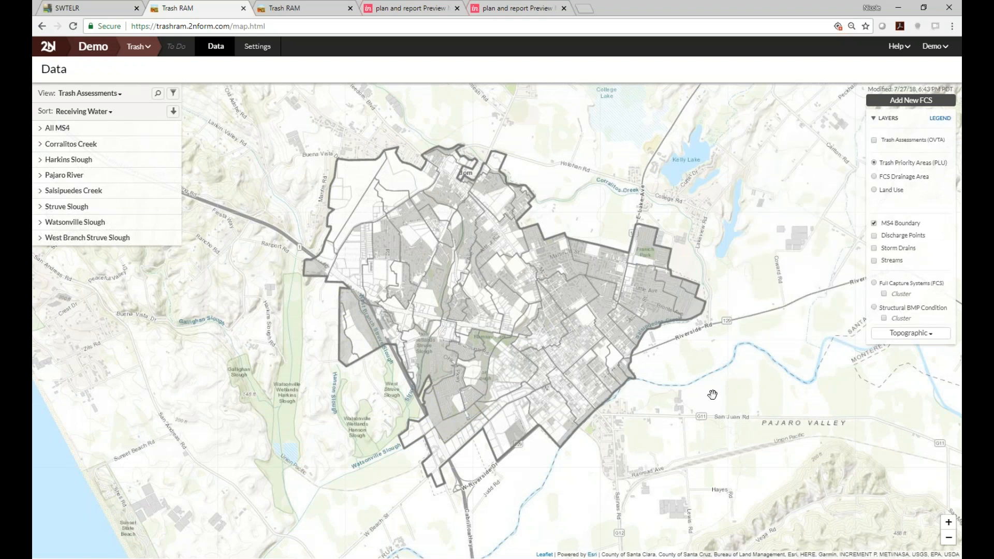
pyautogui.click(874, 308)
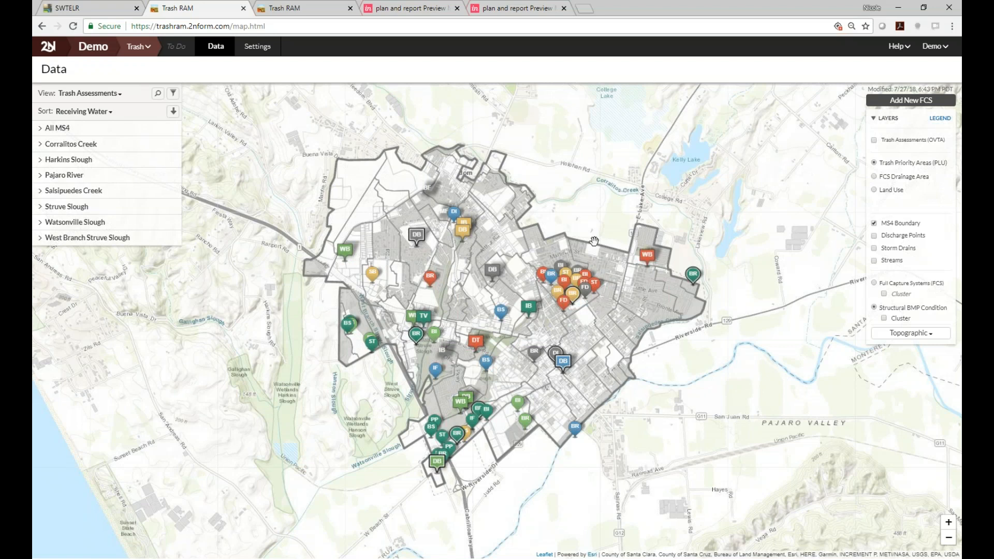
# Switch to the Trash RAM map sorted by urban drainage and show the storm drains across the two yellow-outlined catchments
pyautogui.click(296, 10)
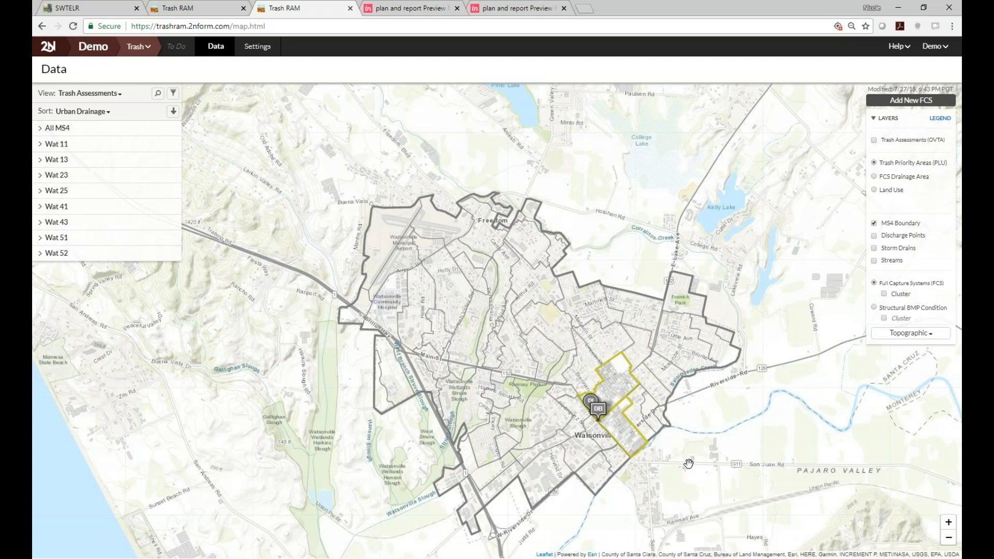
pyautogui.scroll(1, 689, 463)
pyautogui.scroll(1, 688, 460)
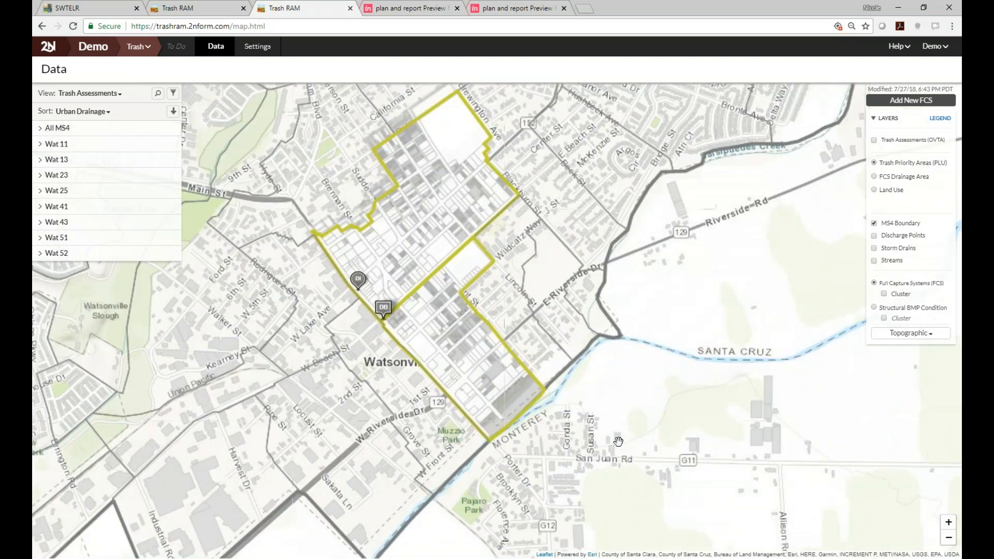
pyautogui.moveTo(583, 424); pyautogui.dragTo(673, 483)
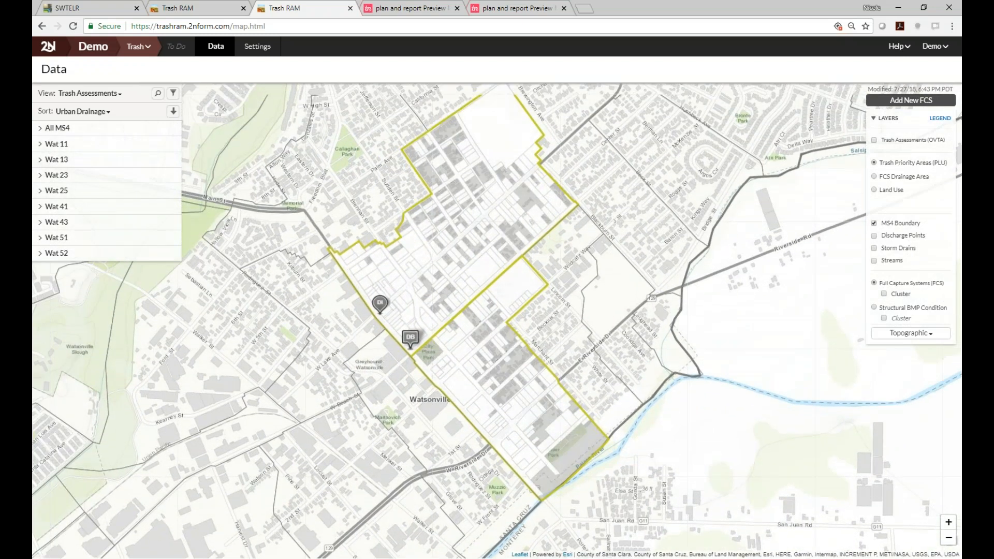
pyautogui.click(874, 250)
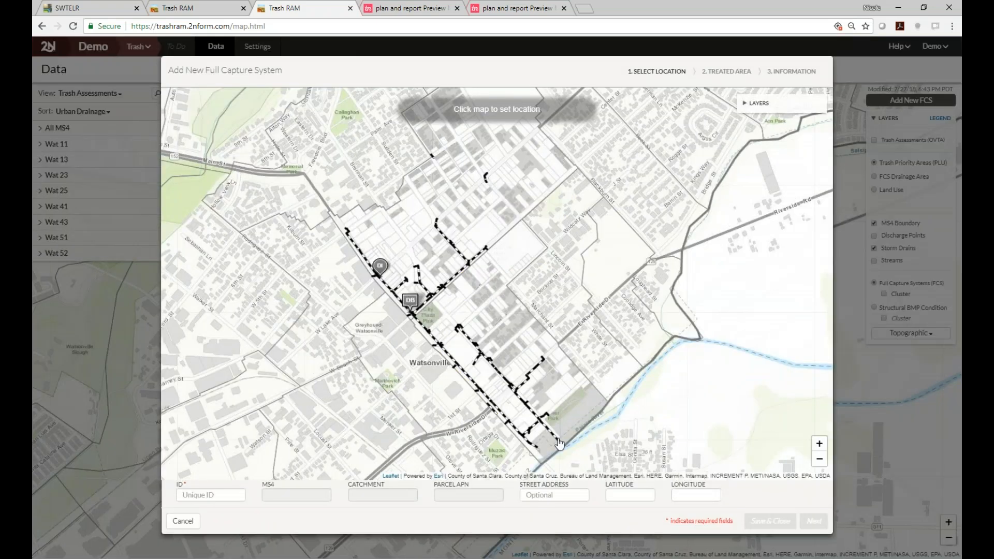
# Place a new full capture system at the river end of the Wat 43 storm drain and set its ID to demoset
pyautogui.click(559, 443)
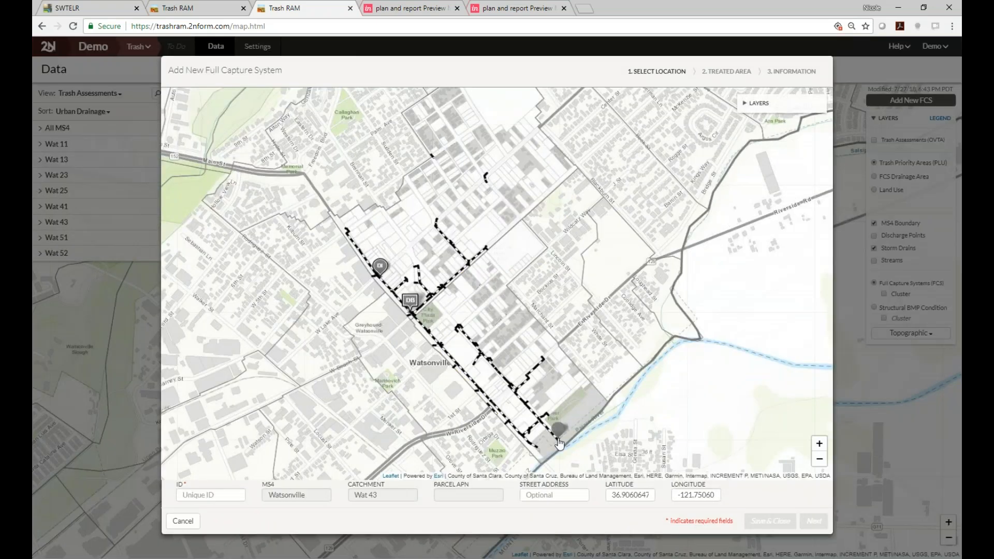
pyautogui.click(189, 496)
pyautogui.write('demoset')
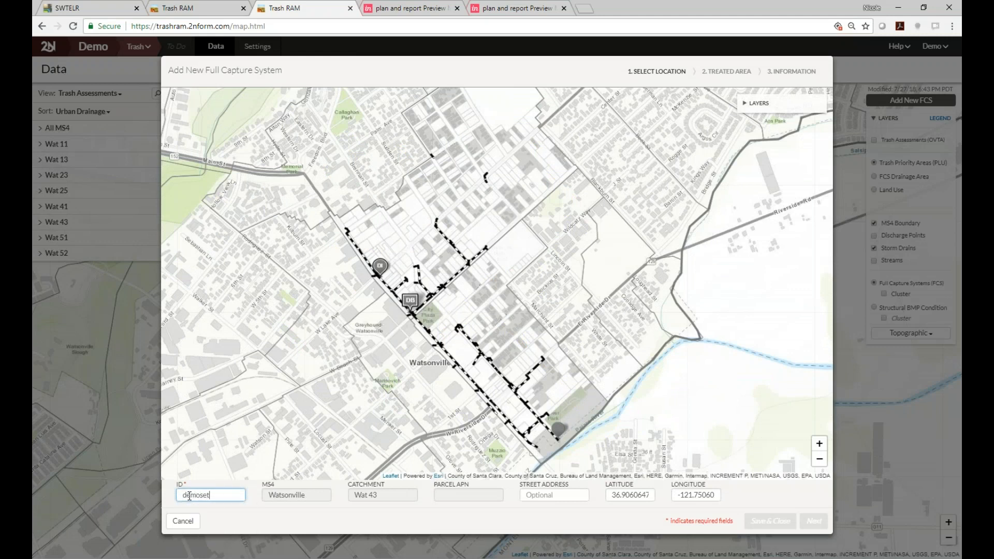
pyautogui.press('Tab')
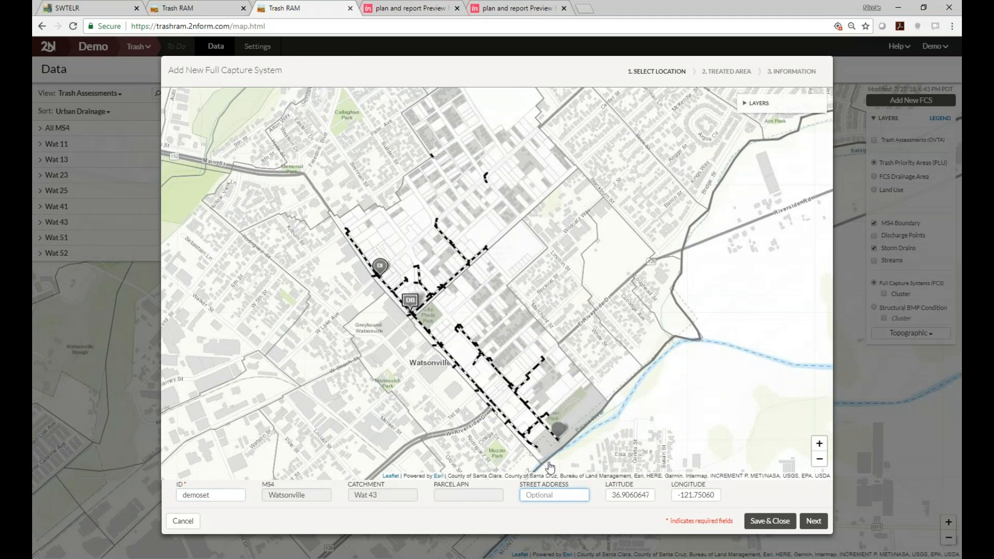
# Try the demoset marker farther up the drain line, return it to the river end and continue to the treated area
pyautogui.moveTo(559, 430); pyautogui.dragTo(533, 406)
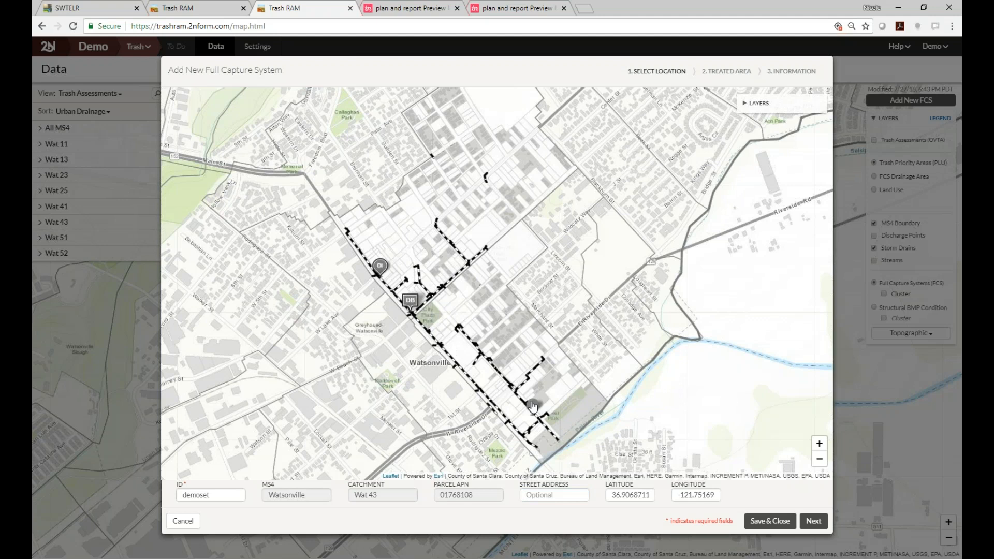
pyautogui.moveTo(533, 405); pyautogui.dragTo(557, 427)
pyautogui.click(811, 527)
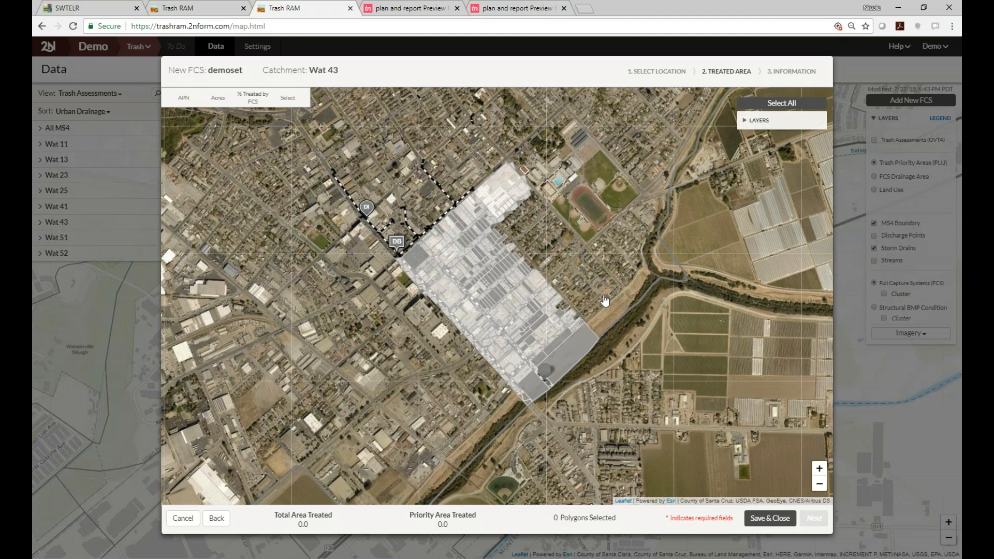
# Select all Wat 43 polygons as treated except three parcels beside the marker at the river end, and continue to the information form
pyautogui.scroll(1, 605, 300)
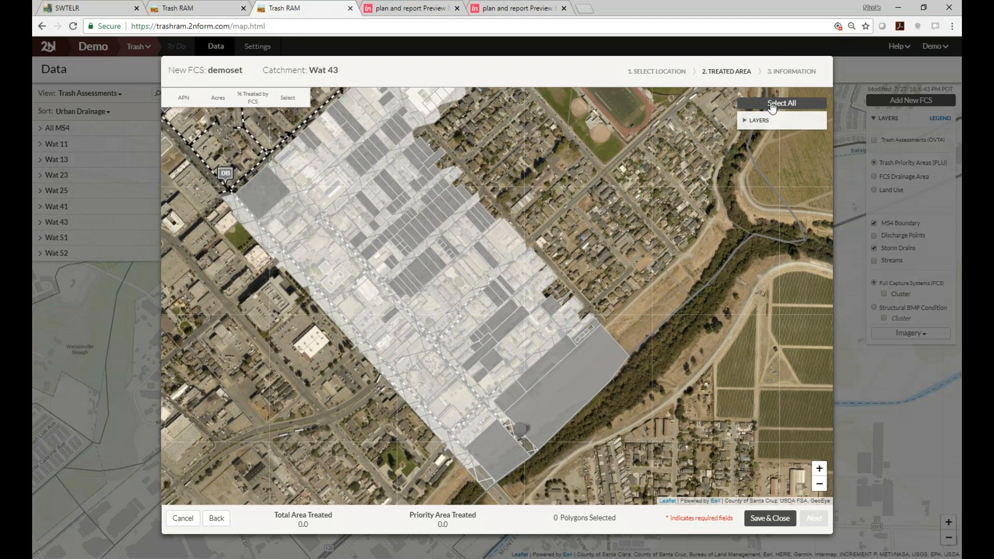
pyautogui.click(772, 105)
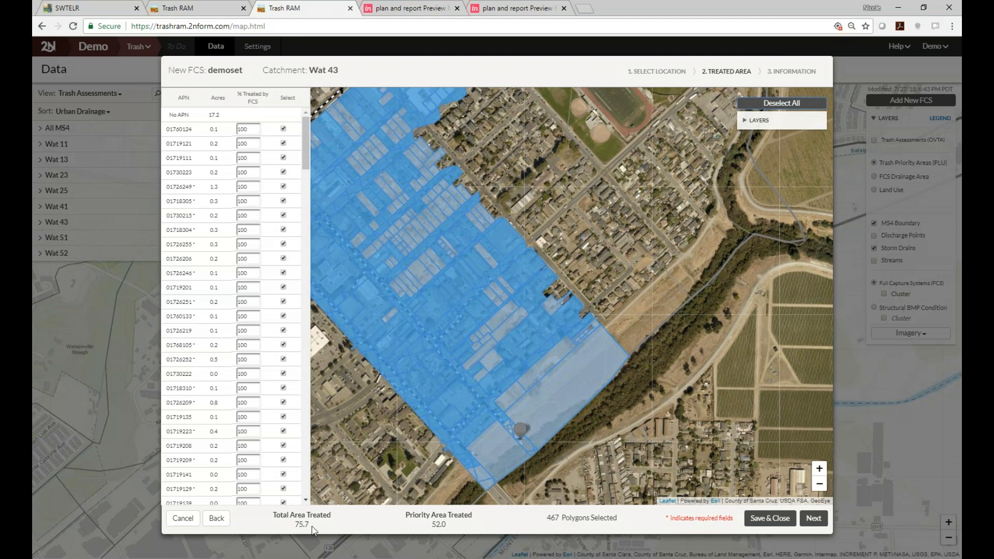
pyautogui.click(485, 466)
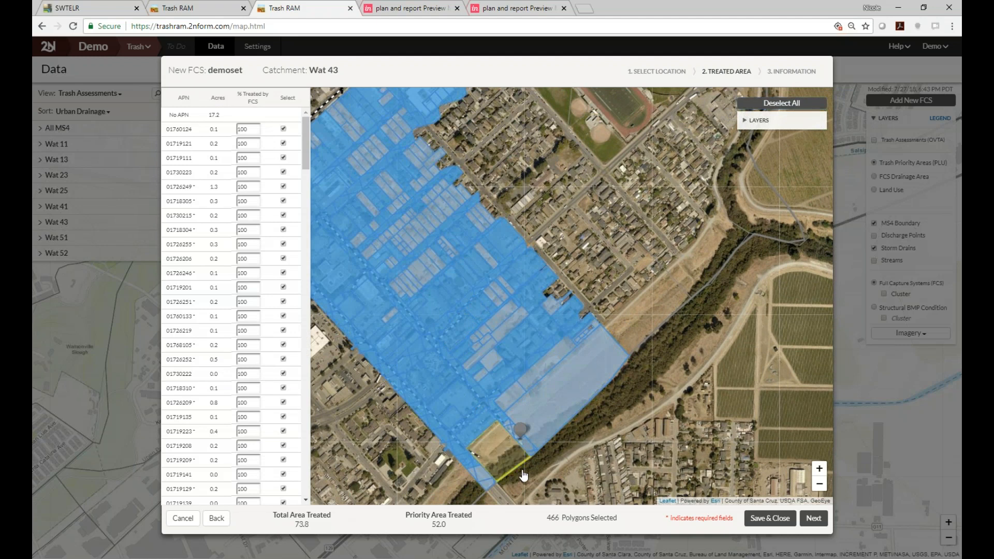
pyautogui.click(541, 429)
pyautogui.click(505, 410)
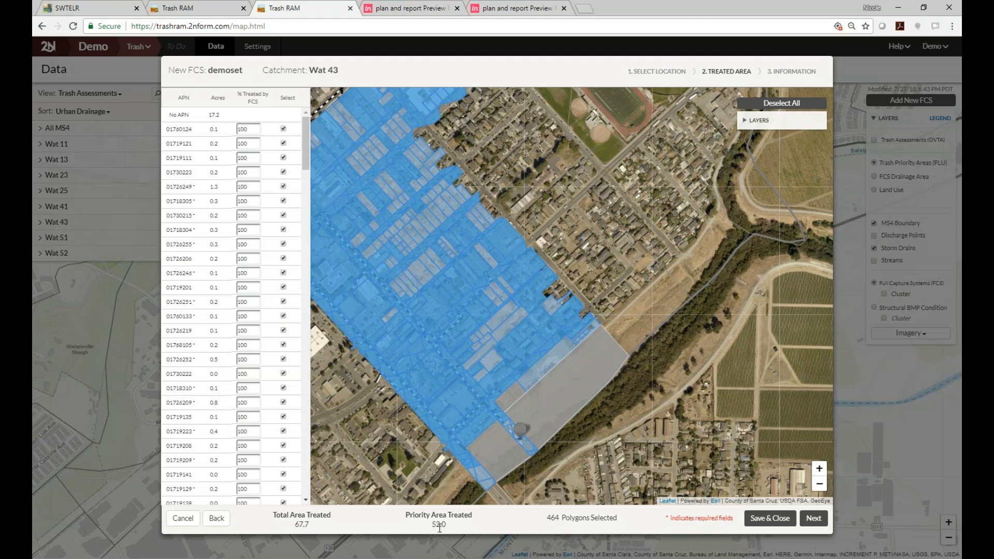
pyautogui.click(813, 518)
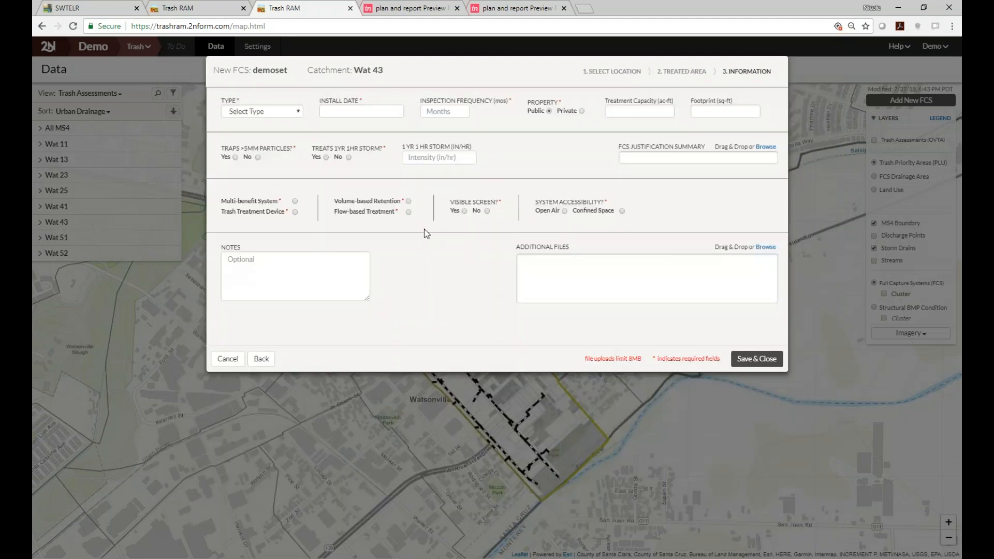
# Enter type Trash Trap, install date 08/03/2018, inspection frequency 1 month, and Yes for trapping >5mm particles and treating the 1yr 1hr storm
pyautogui.click(299, 111)
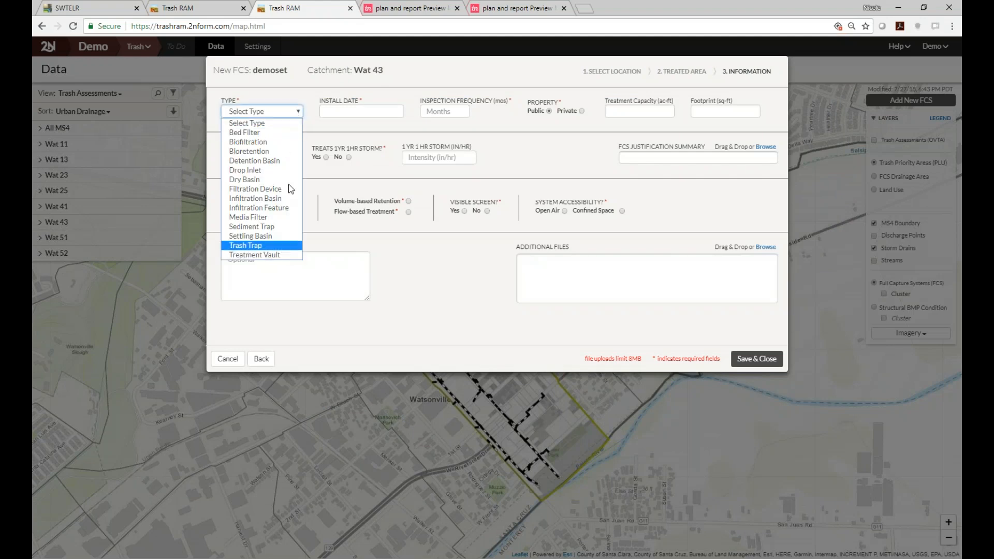
pyautogui.click(263, 244)
pyautogui.click(352, 112)
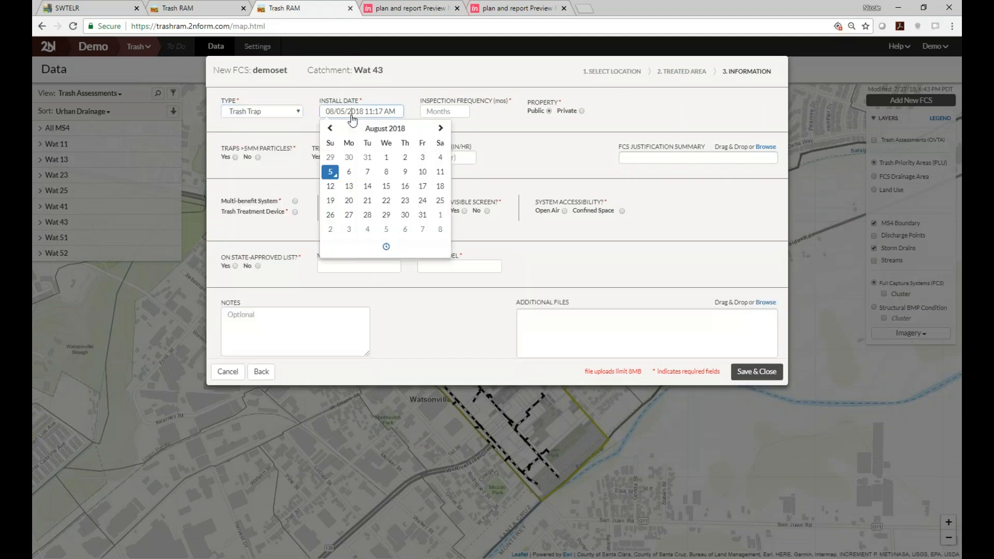
pyautogui.click(420, 157)
pyautogui.click(448, 111)
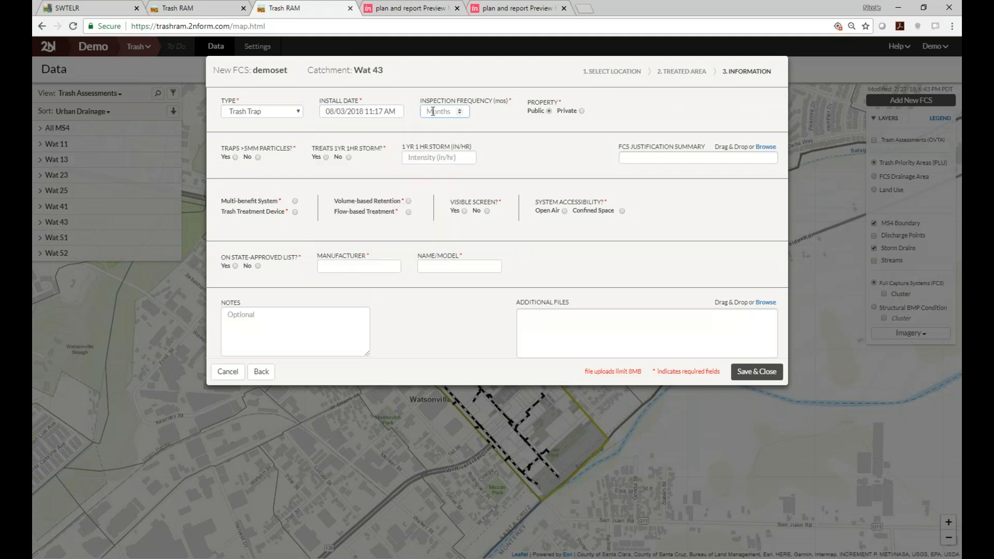
pyautogui.write('1')
pyautogui.click(233, 157)
pyautogui.click(326, 157)
# Save demoset with its inventory information incomplete and display the FCS Drainage Area layer on the map
pyautogui.click(744, 374)
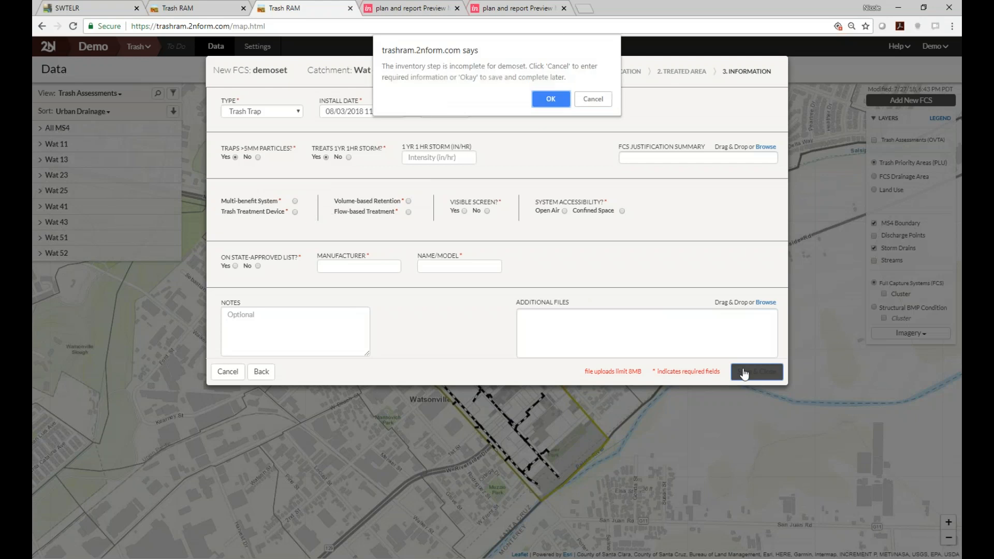
pyautogui.click(550, 99)
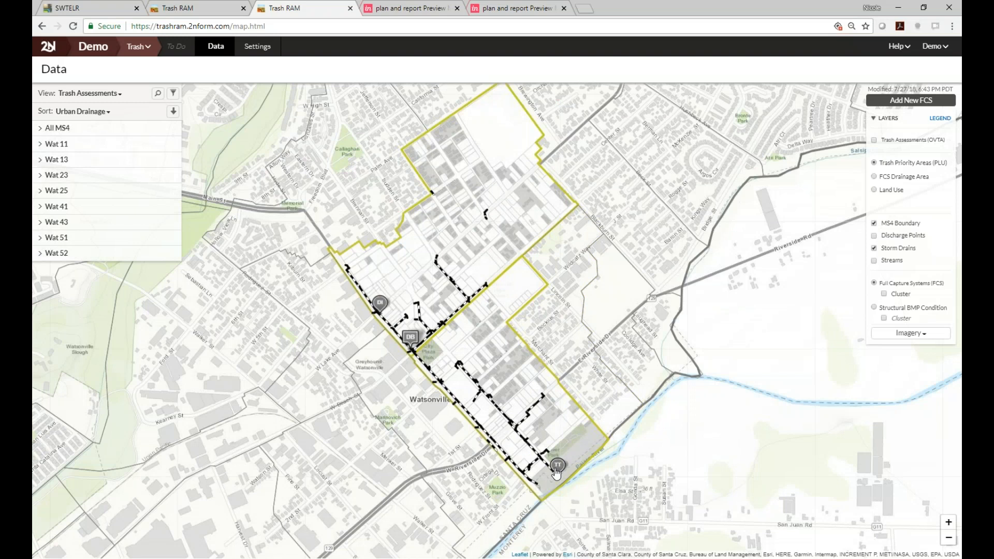
pyautogui.click(874, 177)
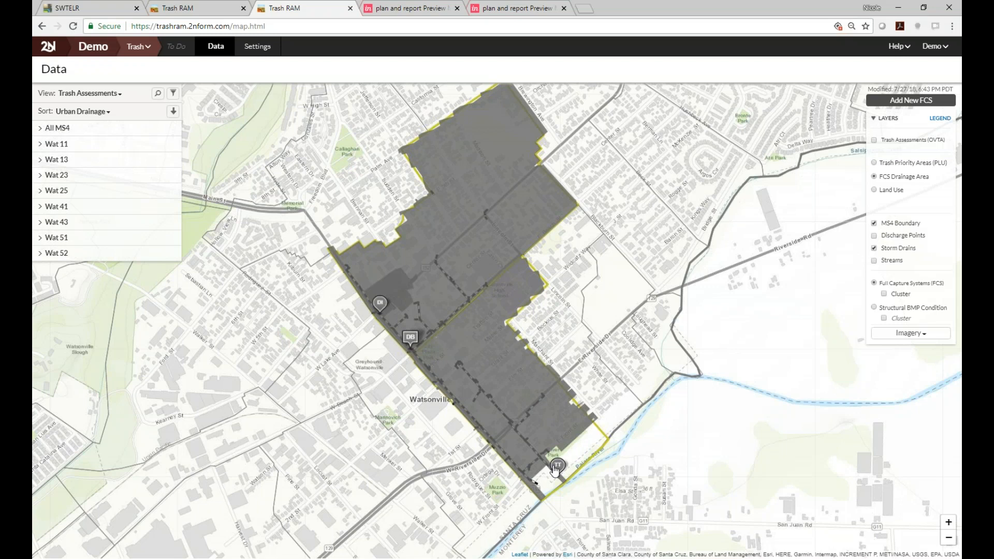
# Switch to the InVision previews and view the full capture systems To Dos map and the 2020 Trash report inputs map
pyautogui.click(414, 15)
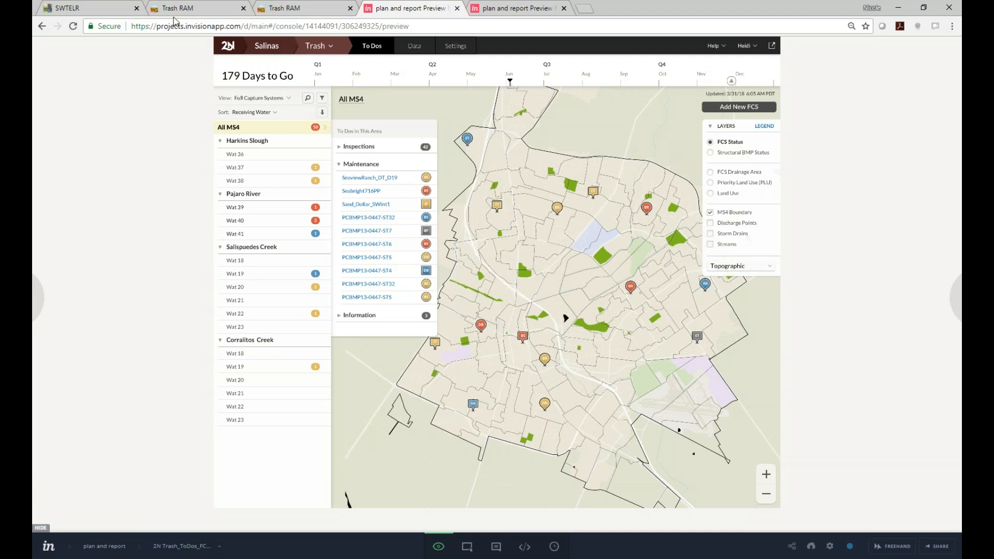
pyautogui.click(492, 11)
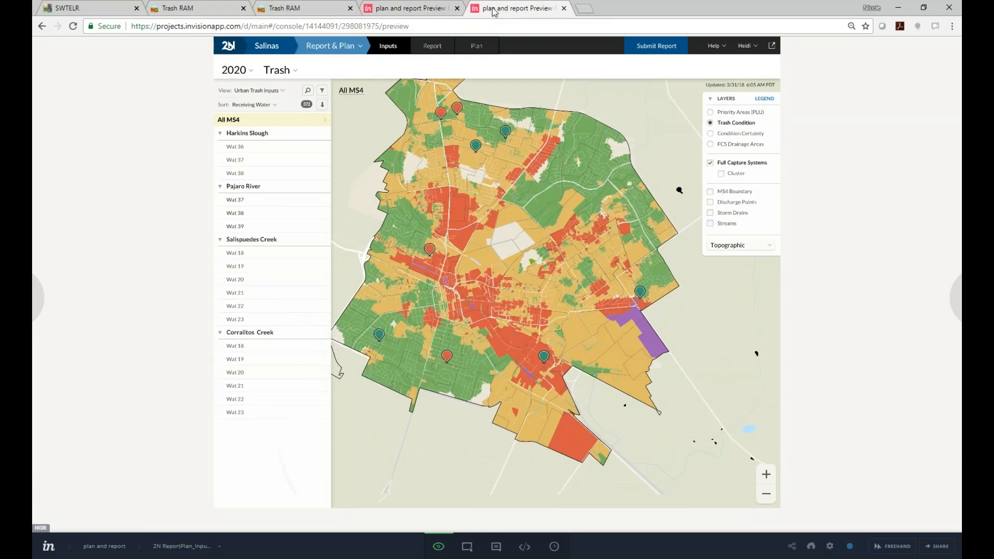
pyautogui.click(415, 9)
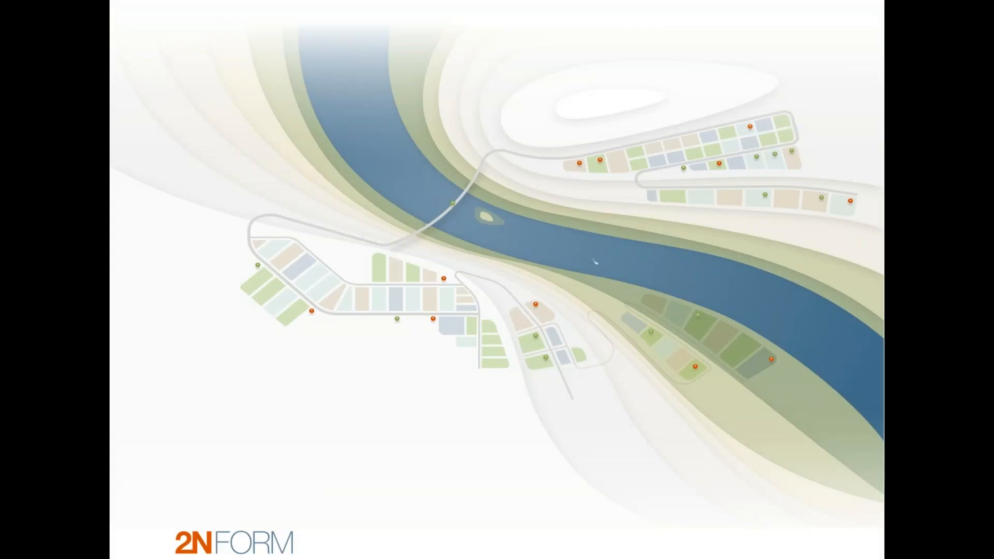
pyautogui.press('Right')
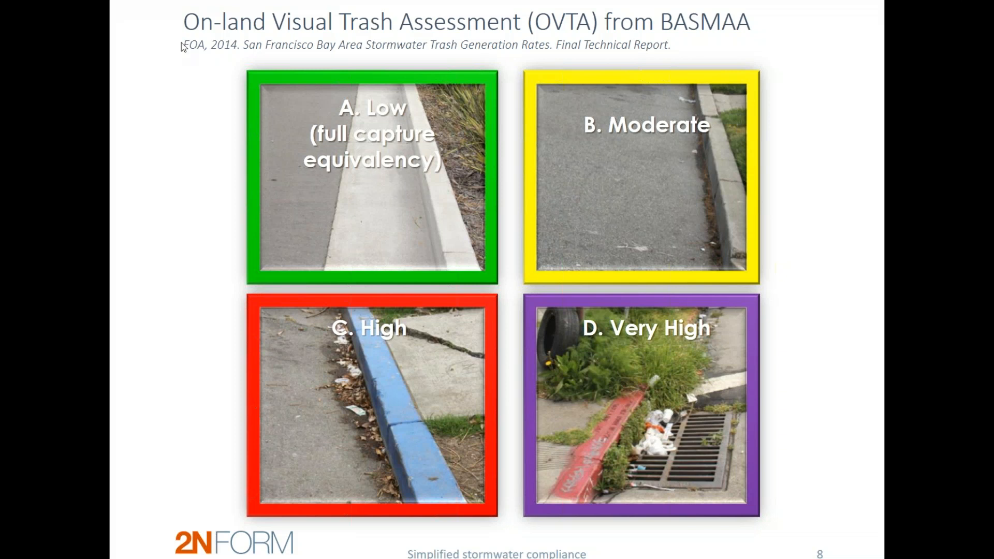
pyautogui.click(356, 147)
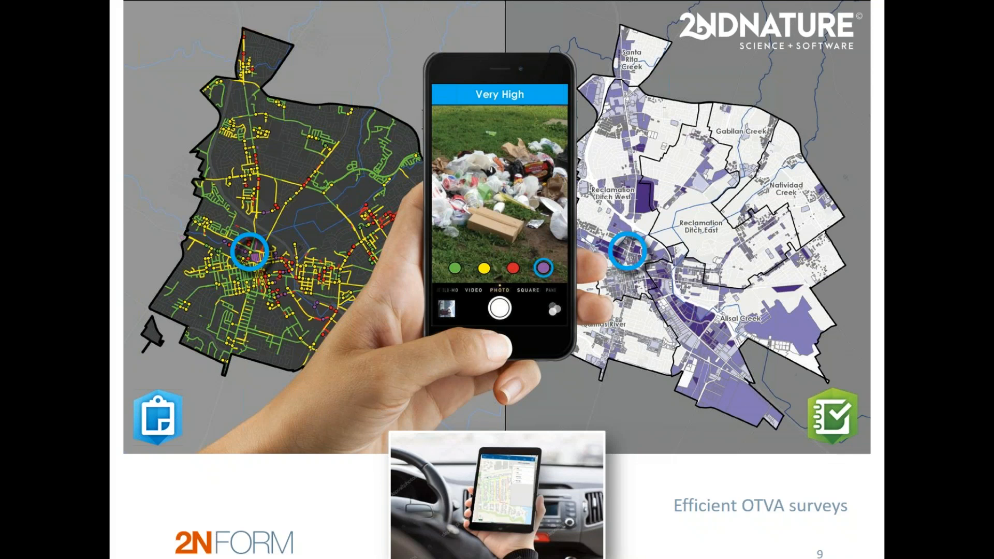
pyautogui.press('Right')
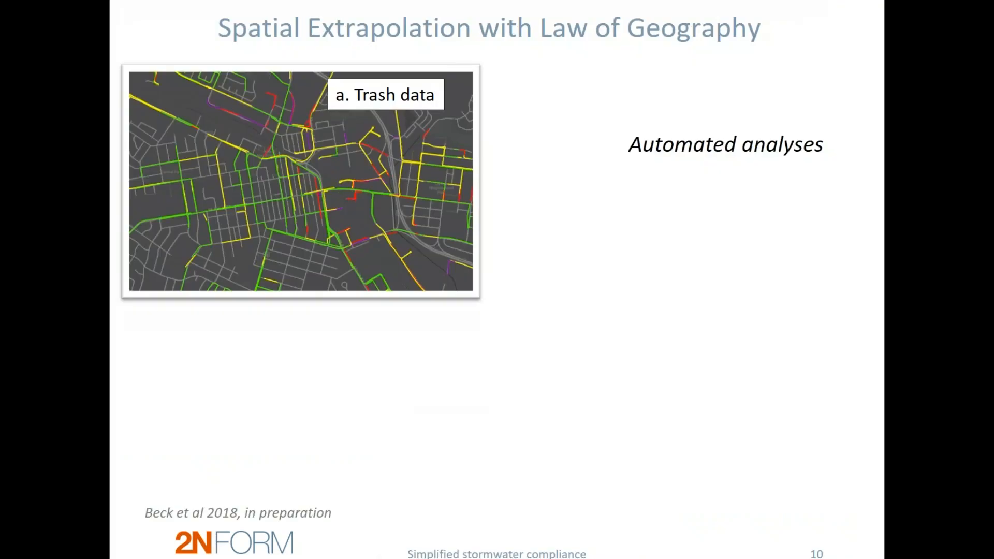